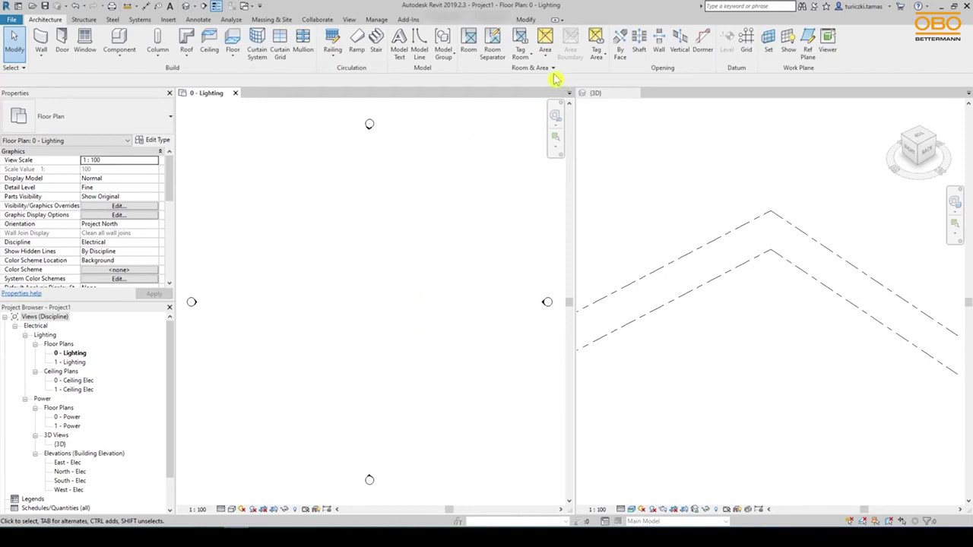
- Start a new cable tray using the Cable Tray with Fittings type MKS-M 60 FT
left_click(140, 20)
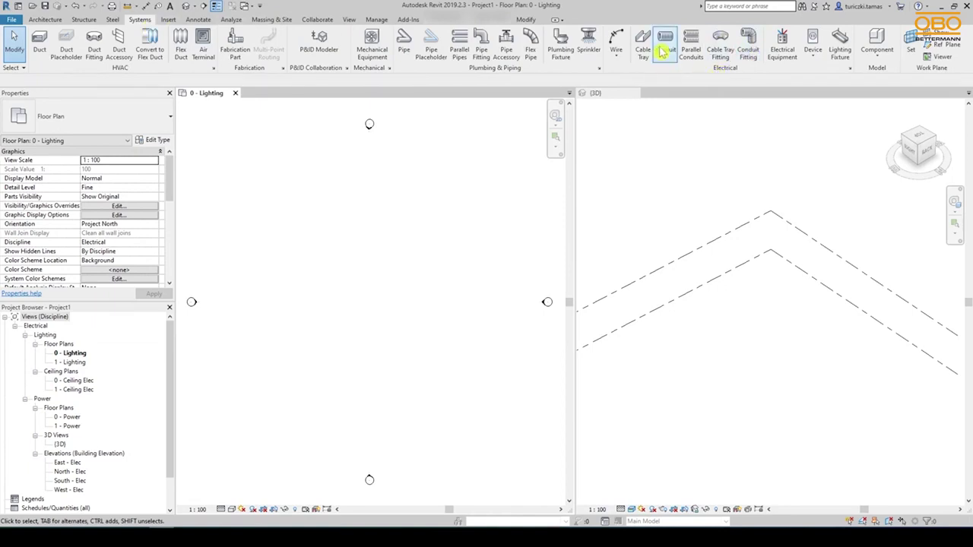
left_click(641, 50)
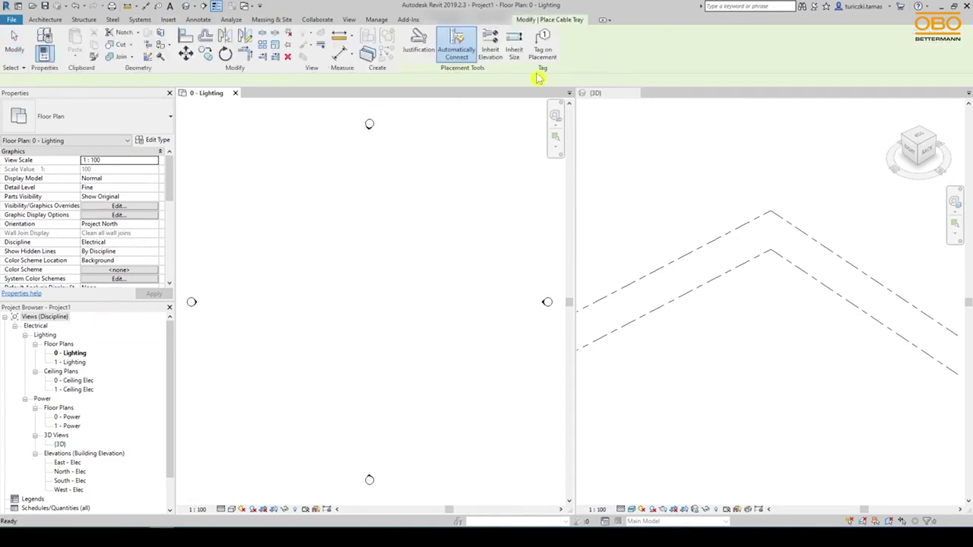
left_click(158, 125)
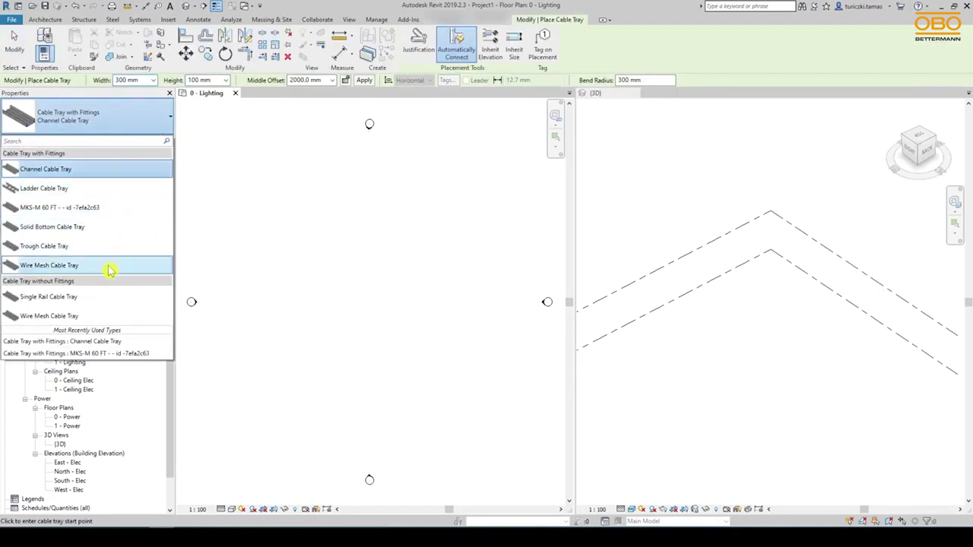
mouse_move(30, 213)
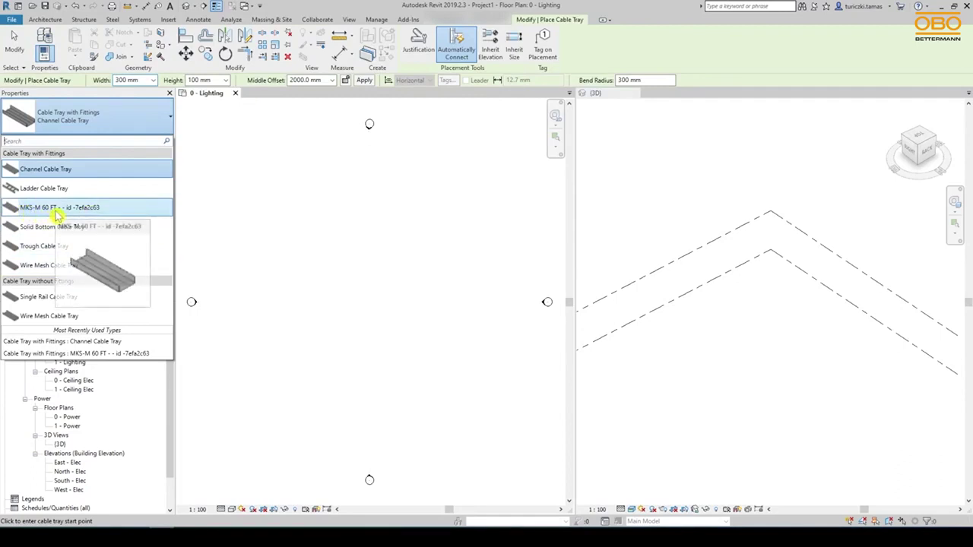
left_click(57, 215)
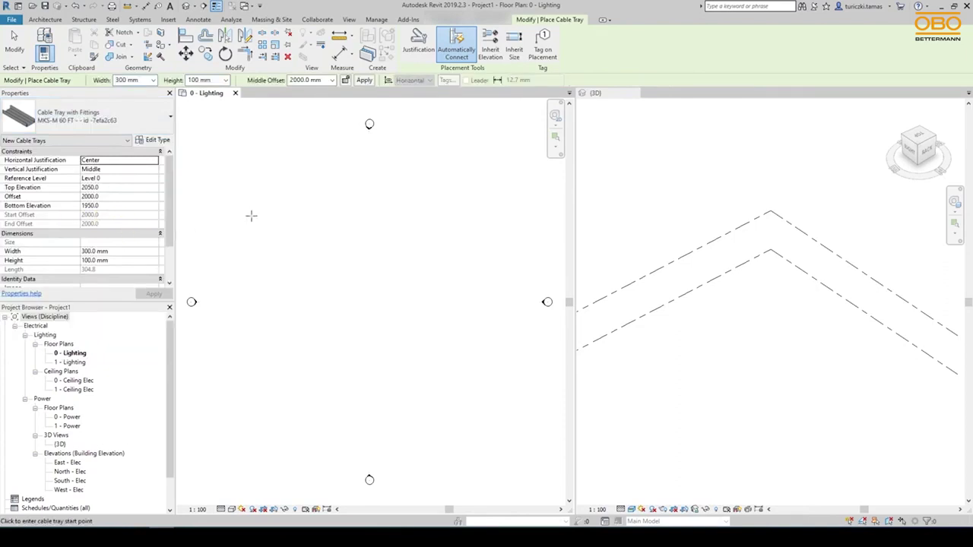
left_click(226, 80)
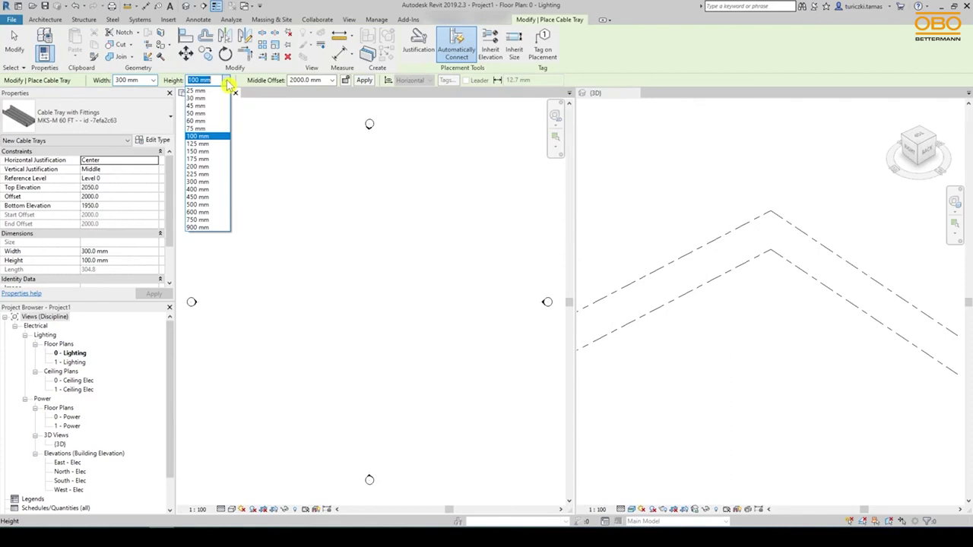
left_click(227, 85)
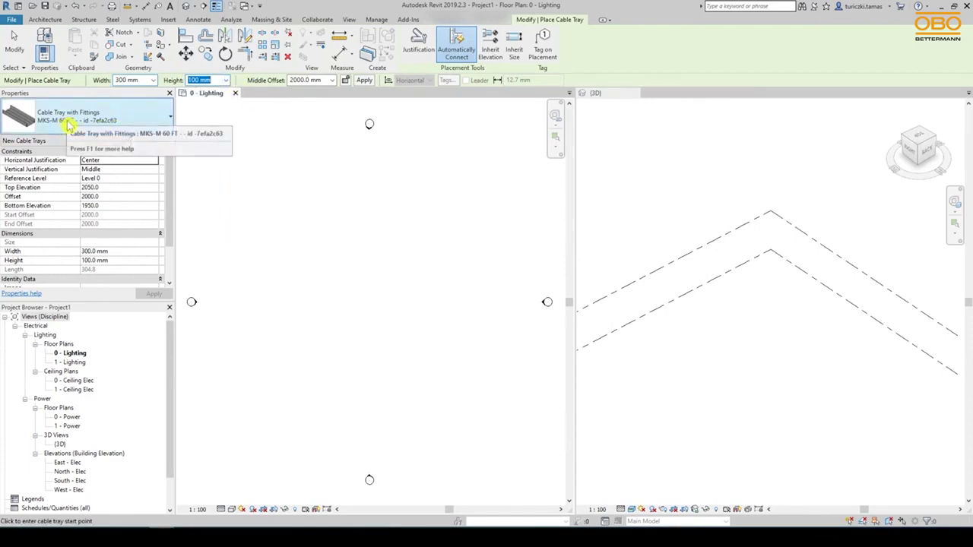
- Draw an L-shaped tray run in the floor plan, 300 mm wide and 100 mm high at a 2000 mm middle offset
left_click(291, 365)
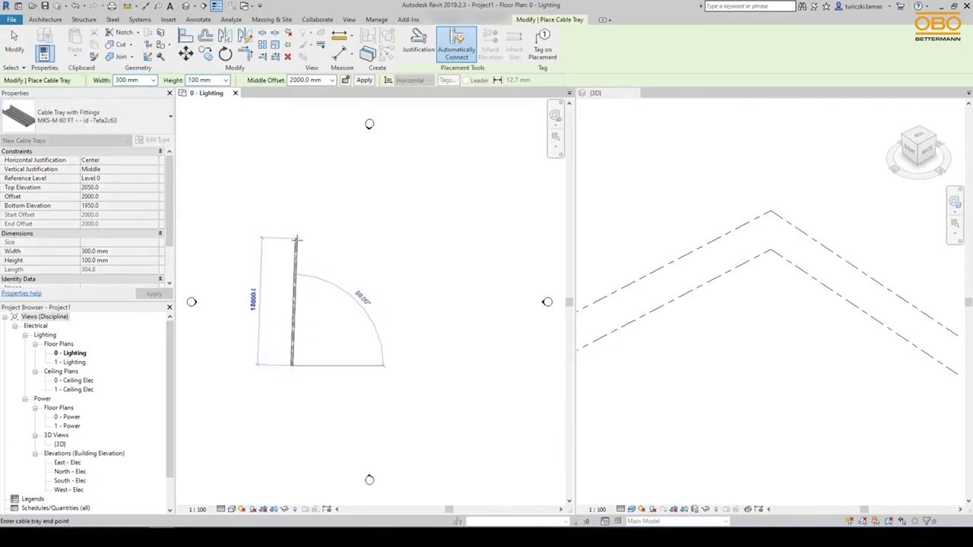
left_click(292, 246)
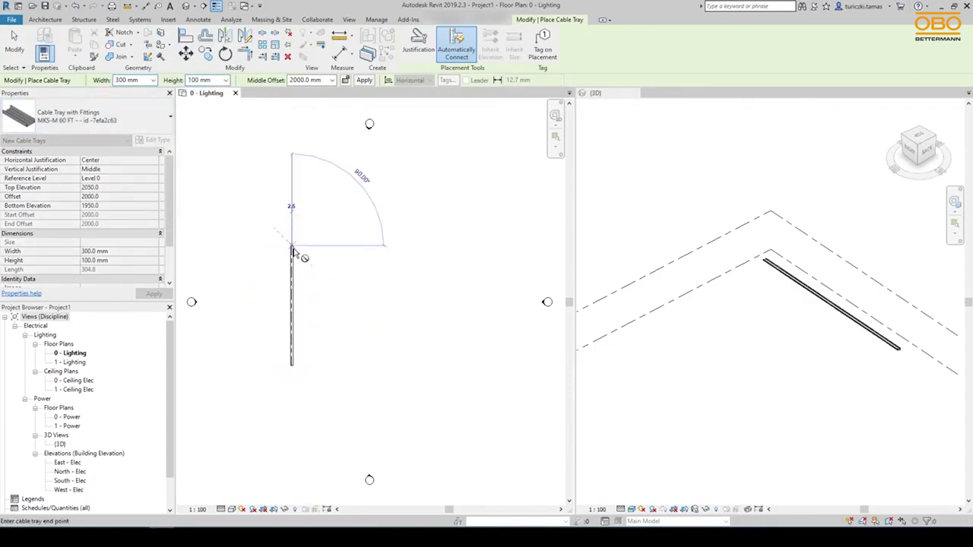
left_click(363, 246)
key("Escape")
scroll(304, 248, "up", 4)
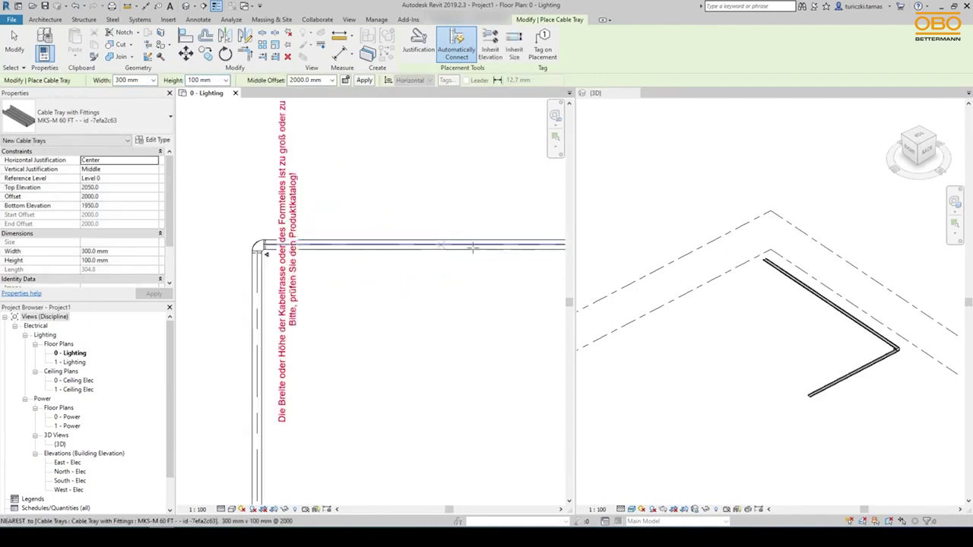
scroll(923, 368, "up", 1)
middle_click_drag(766, 315, 742, 337, "shift")
scroll(741, 337, "up", 5)
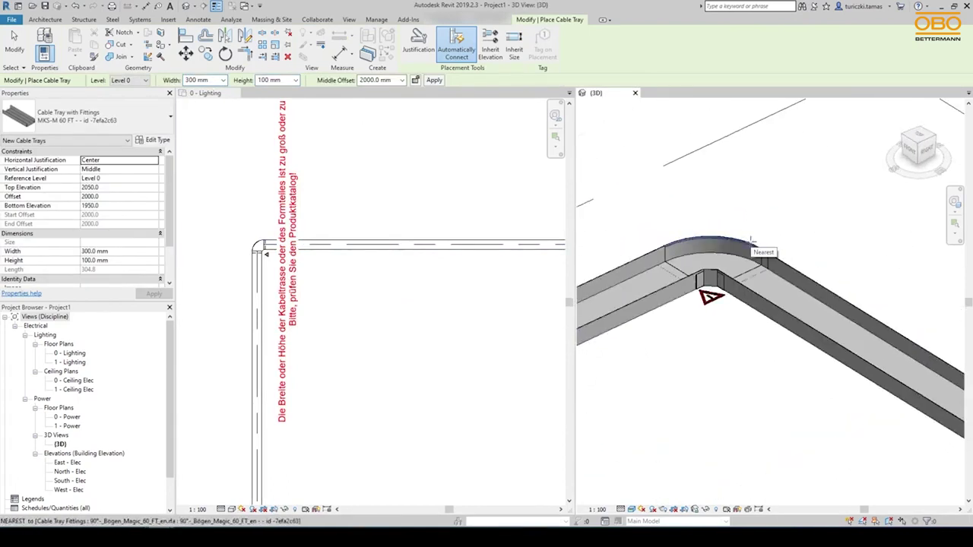
scroll(342, 342, "down", 2)
scroll(304, 236, "up", 1)
left_click(286, 295)
key("Escape")
key("Escape")
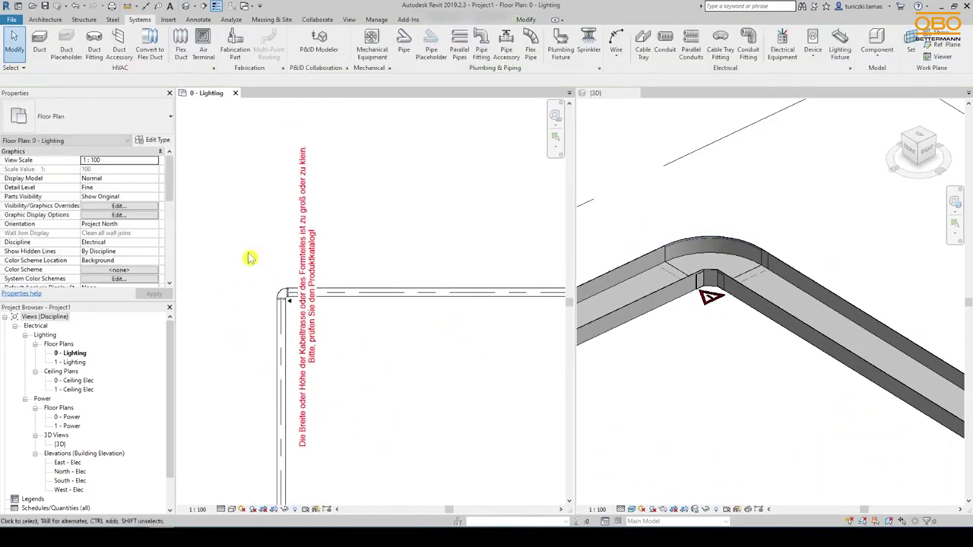
- Set the height of both tray segments and their corner fitting to 60 mm
left_click_drag(332, 335, 232, 126)
left_click(213, 79)
left_click(196, 123)
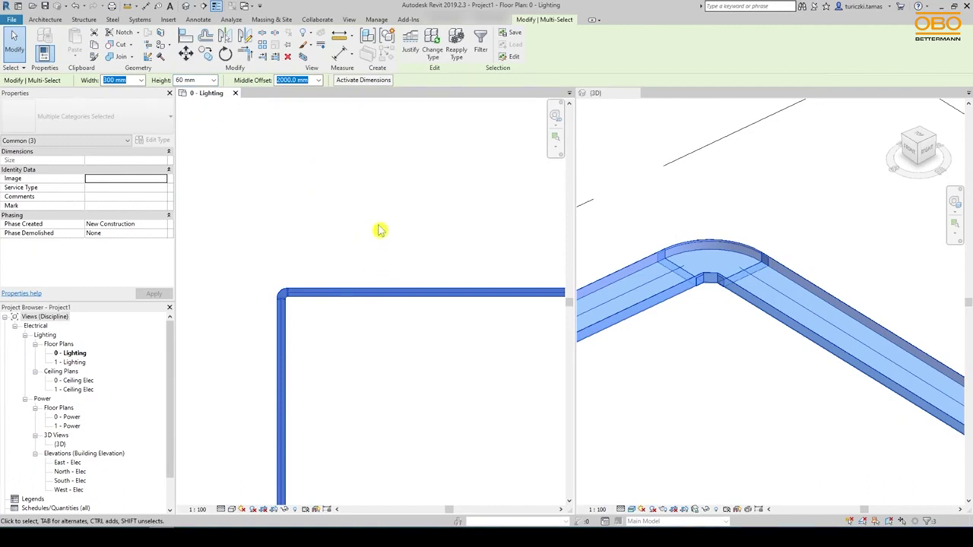
key("Escape")
- Set the height of only the horizontal tray segment to 100 mm and inspect the corner fitting
scroll(722, 289, "up", 2)
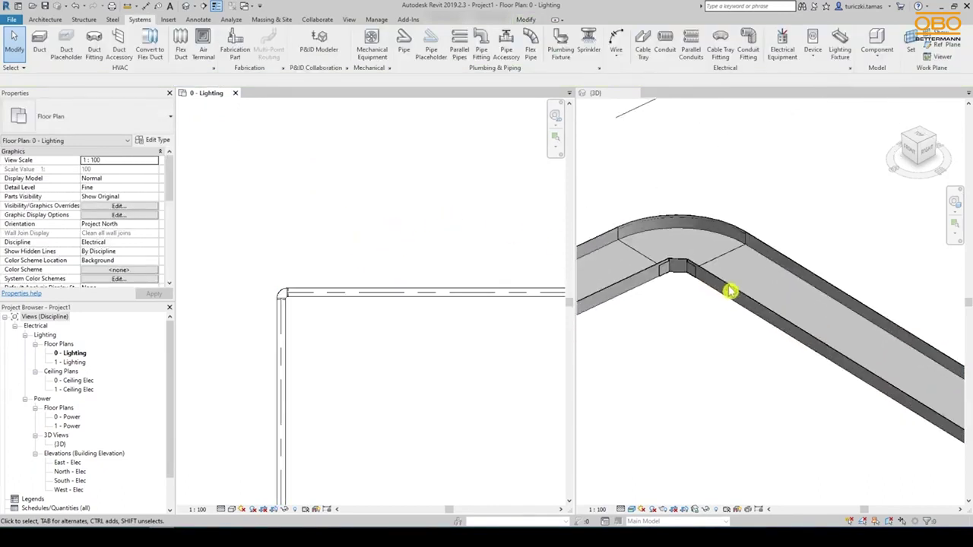
left_click(734, 292)
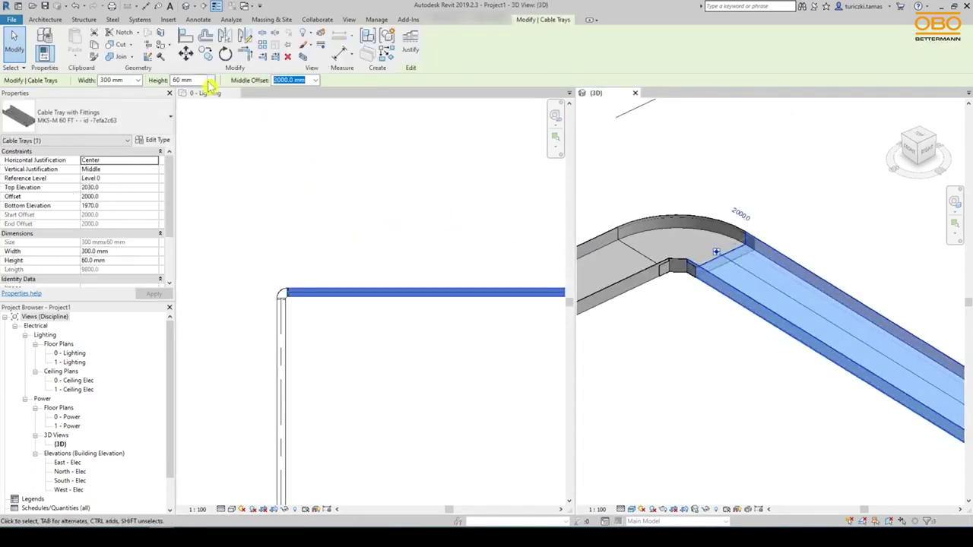
left_click(210, 80)
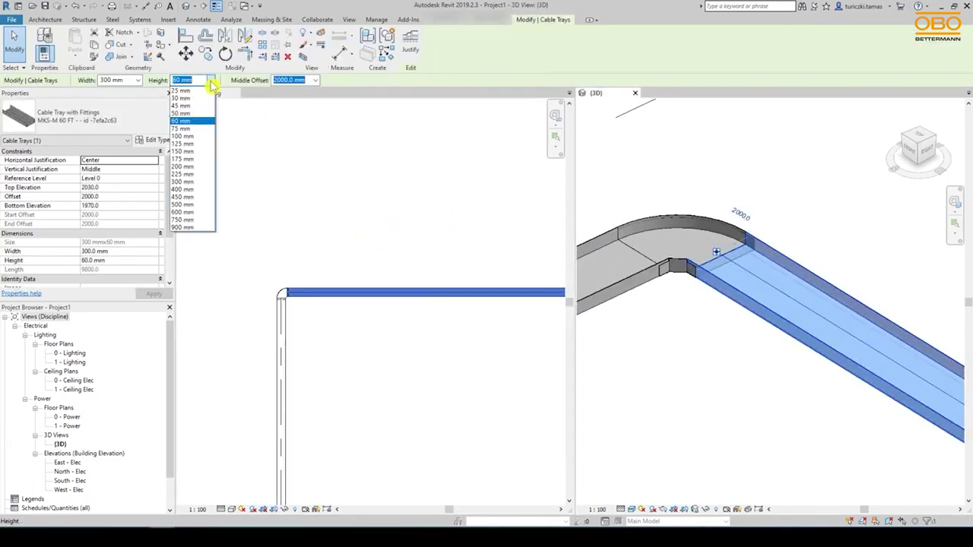
left_click(191, 136)
left_click(690, 322)
middle_click_drag(690, 323, 687, 289, "shift")
scroll(316, 319, "up", 5)
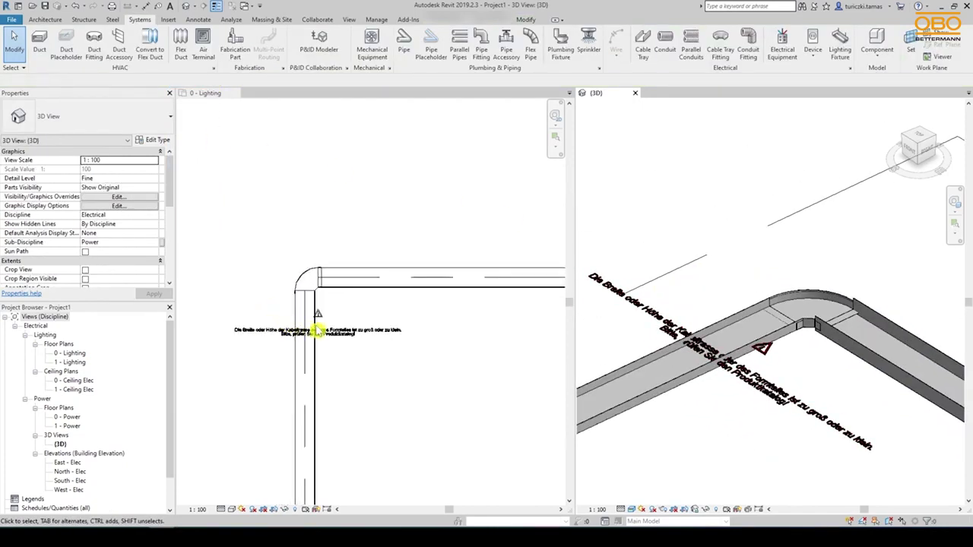
- Set the height of the horizontal tray segment back to 60 mm
left_click(375, 278)
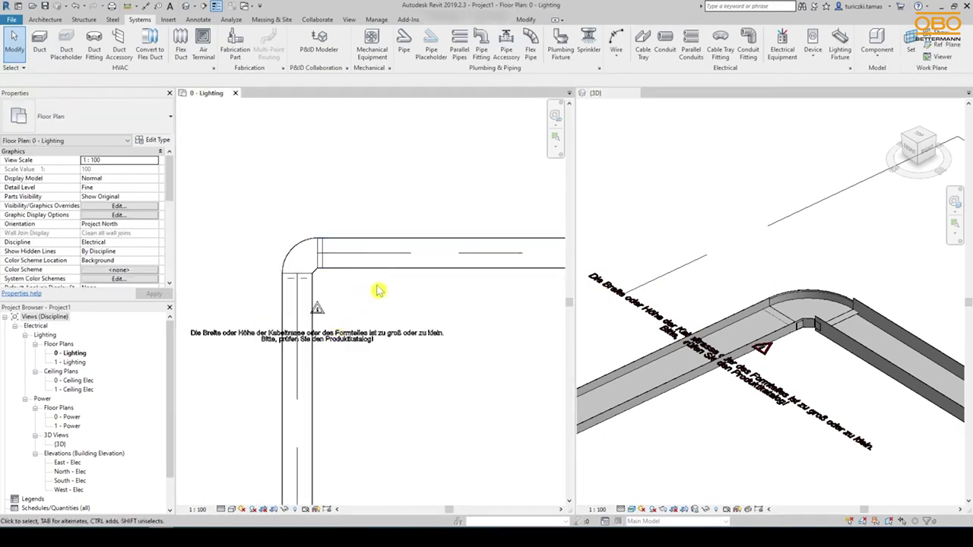
left_click(353, 245)
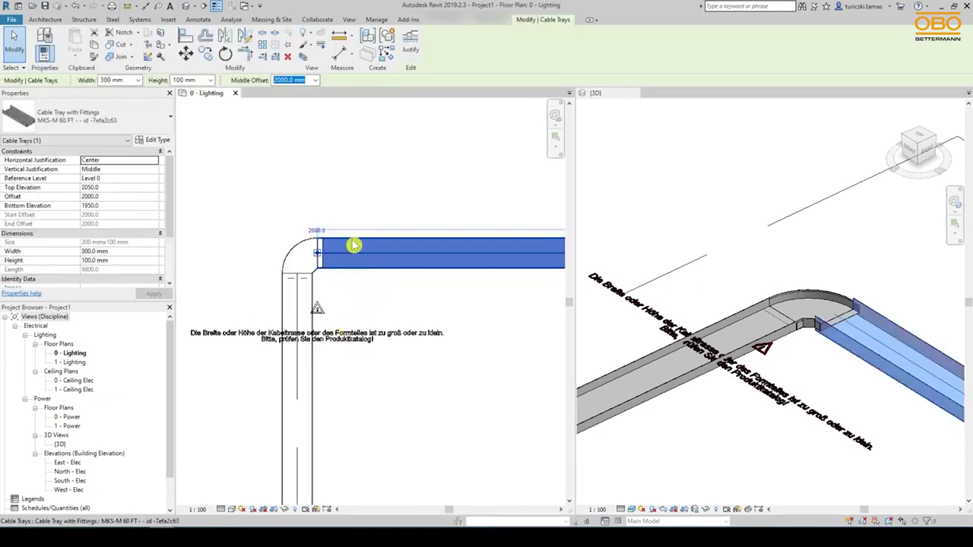
left_click(210, 80)
left_click(193, 121)
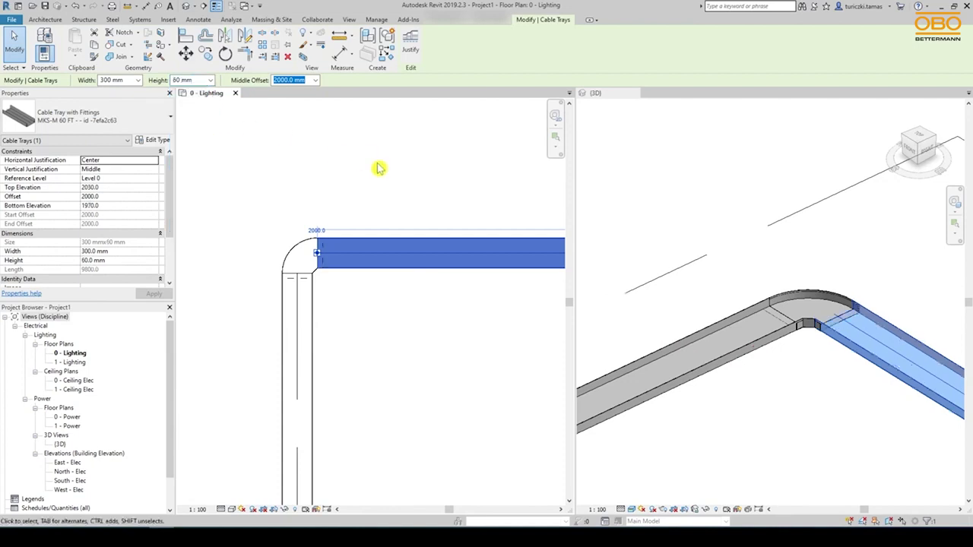
left_click(373, 176)
scroll(745, 224, "down", 3)
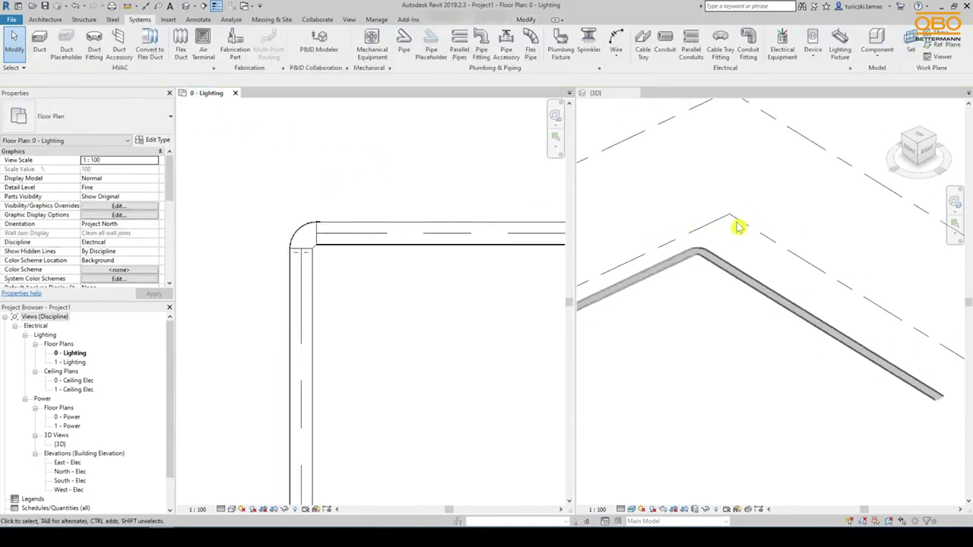
- Examine the fittings assigned in the type properties of the horizontal tray segment
left_click(411, 228)
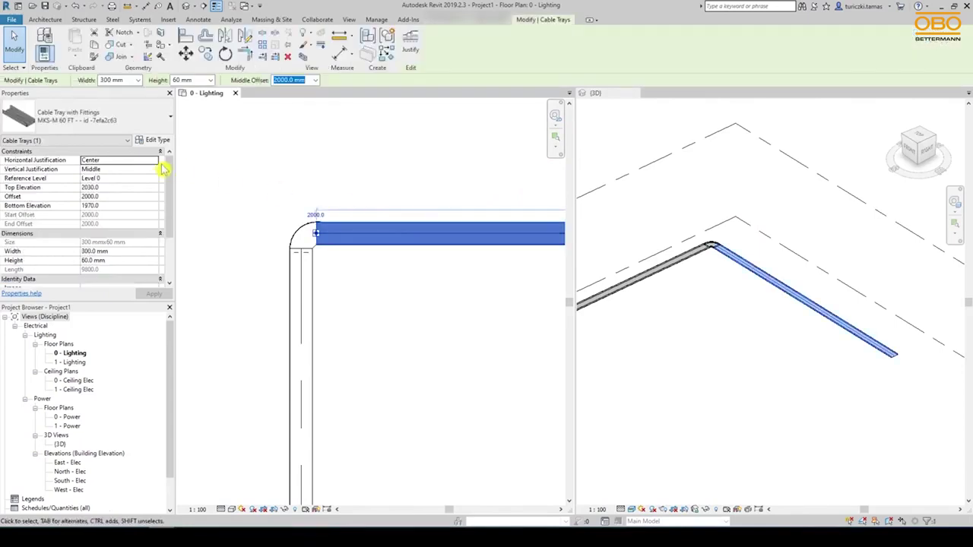
left_click(156, 140)
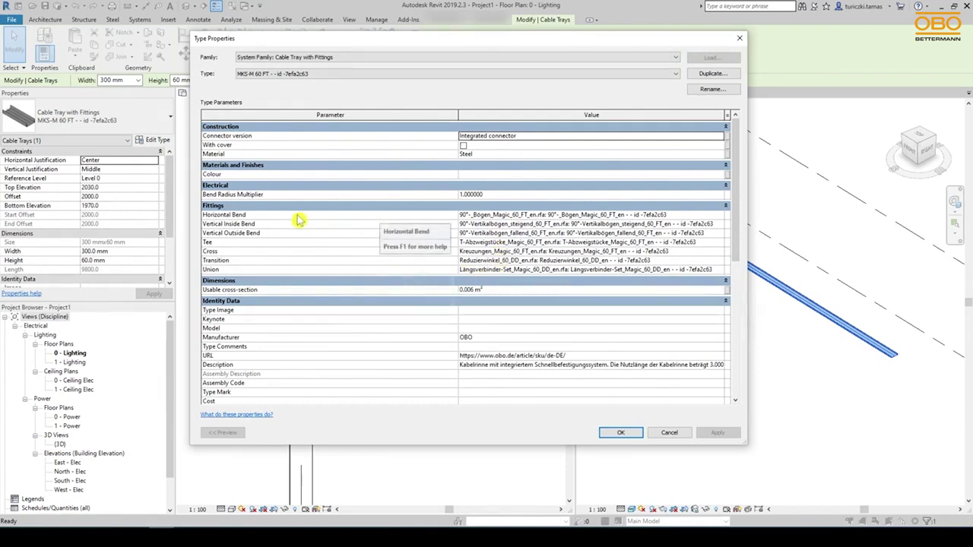
left_click(669, 433)
- Draw a similar tray branching downward from the horizontal segment, then turning left across the vertical segment
right_click(423, 239)
left_click(446, 311)
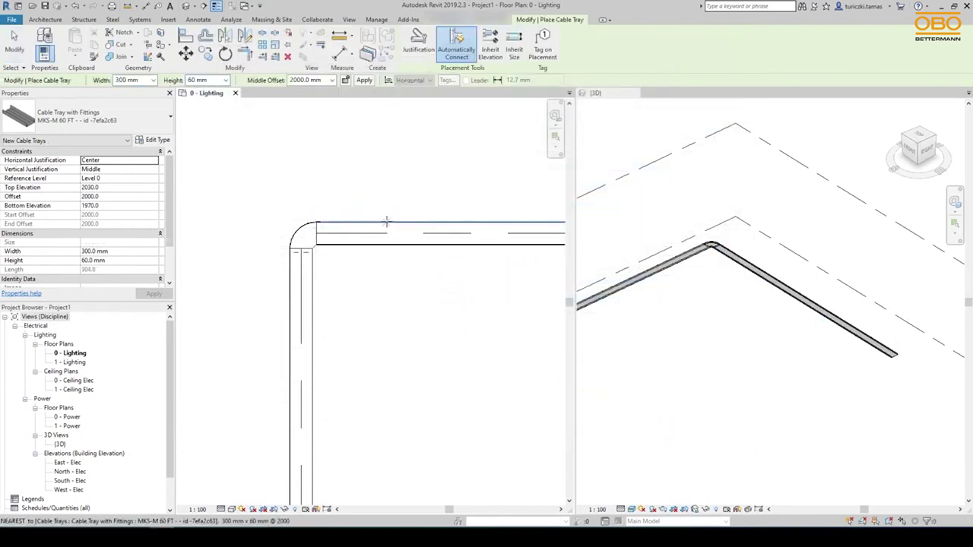
scroll(326, 210, "down", 4)
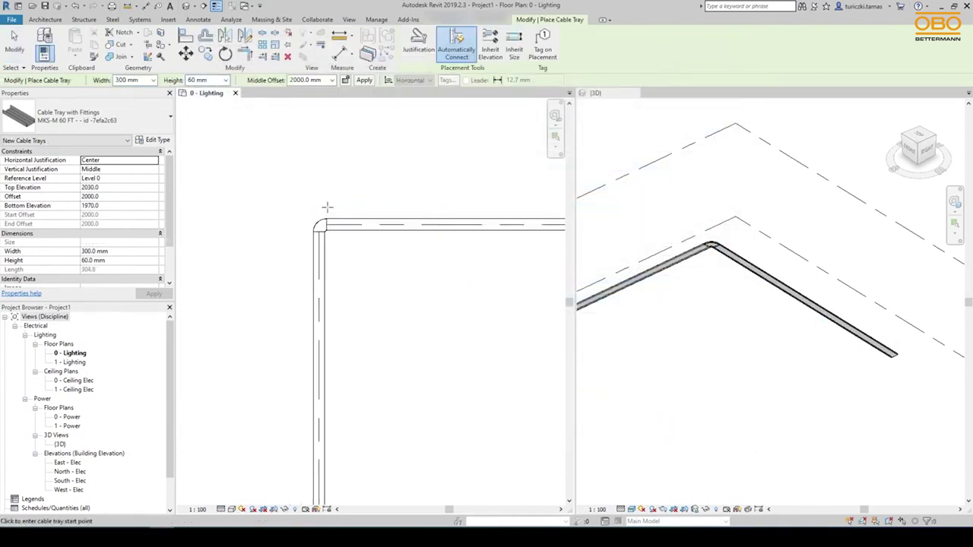
left_click(461, 217)
left_click(463, 299)
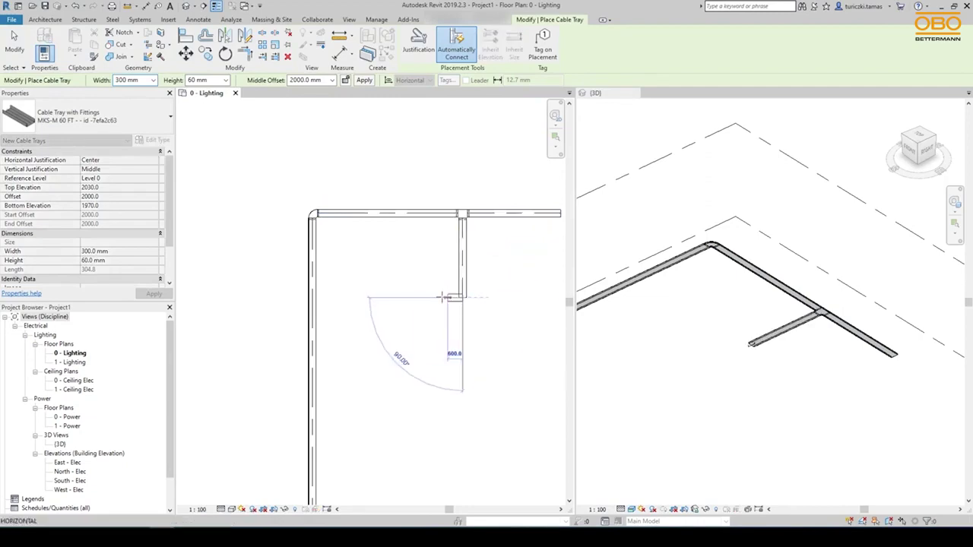
left_click(261, 298)
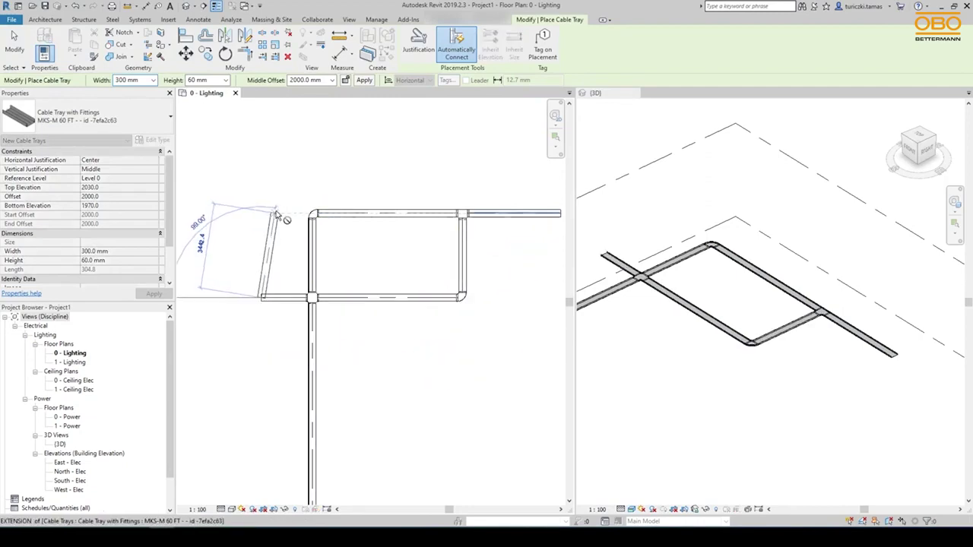
- Raise the run beyond the crossing to a middle offset of 3000 mm and finish it
left_click(308, 79)
type("3000")
key("Return")
key("Escape")
key("Escape")
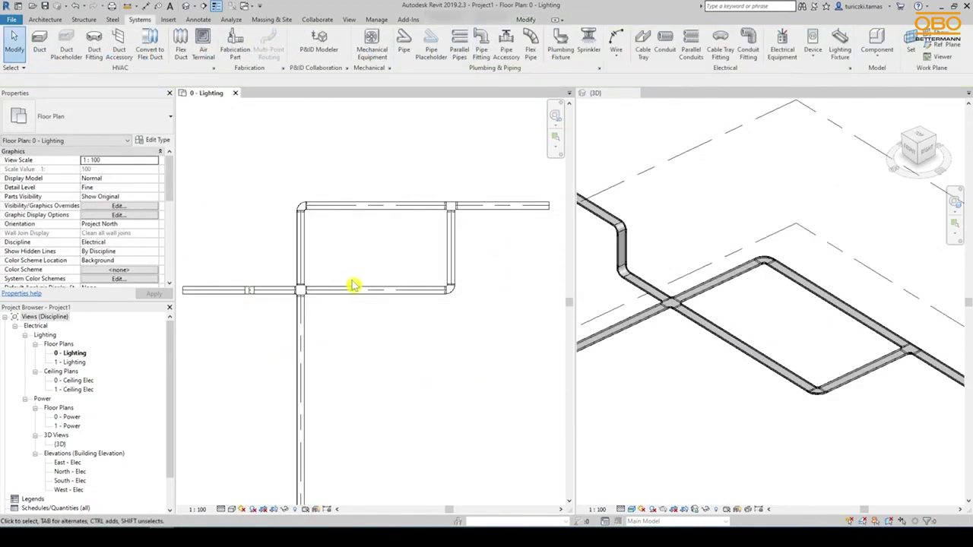
- Create a similar 300 mm wide tray as a separate vertical segment in the free area beside the long vertical tray
left_click(357, 292)
right_click(357, 292)
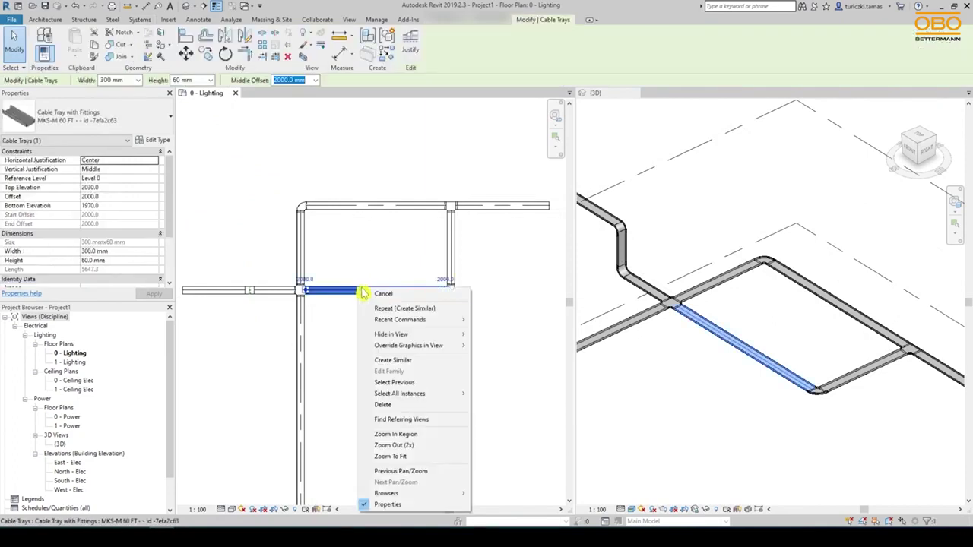
left_click(401, 362)
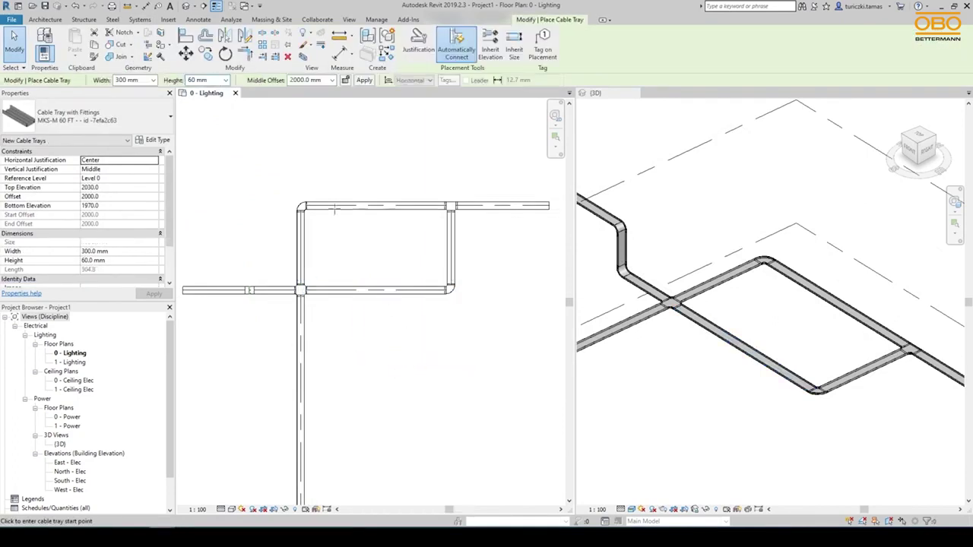
scroll(384, 351, "down", 2)
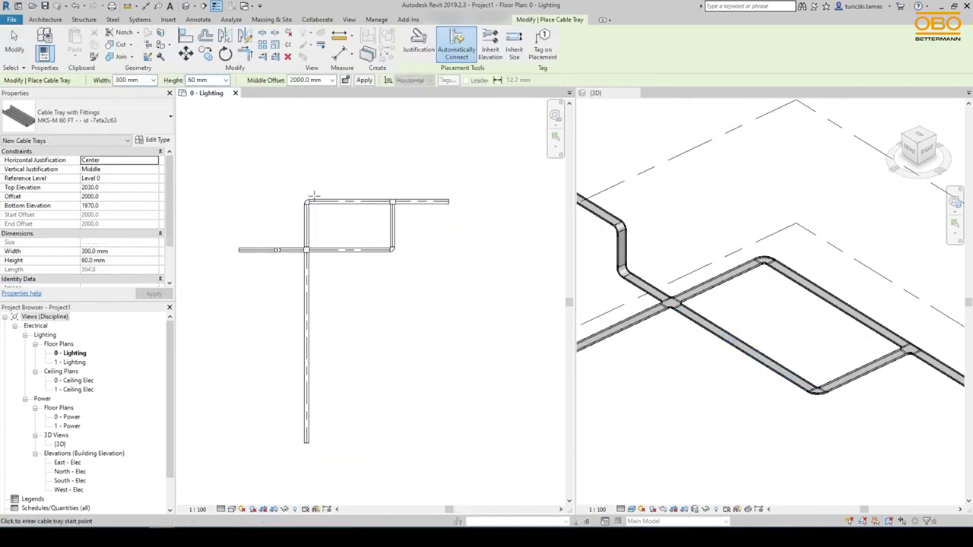
left_click(357, 389)
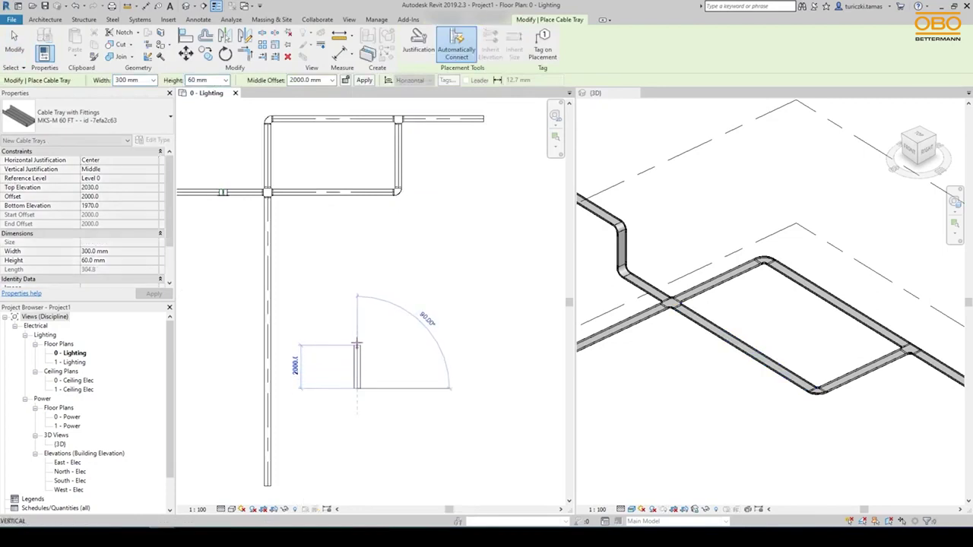
- Continue the separate vertical tray upward at 600 mm width for about 4100 mm and inspect the width change
left_click(153, 80)
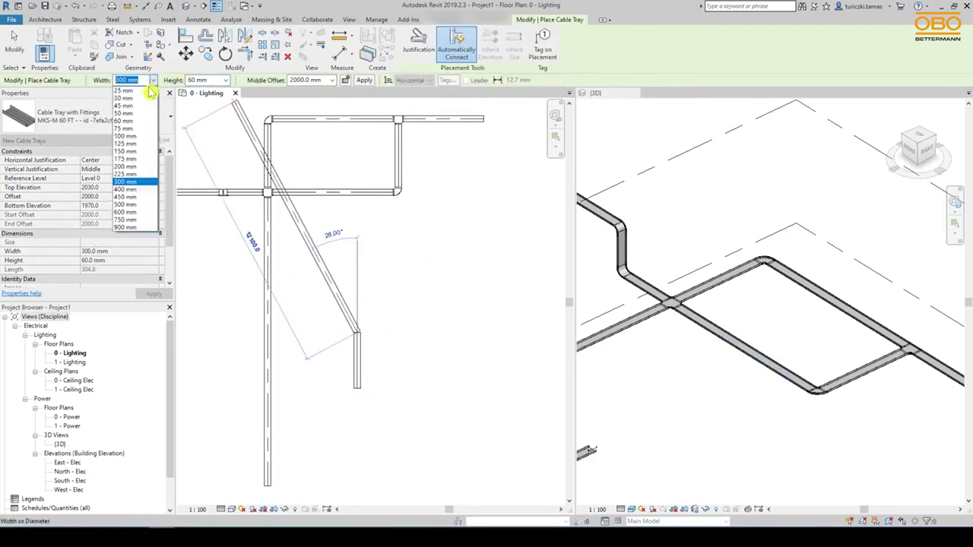
left_click(130, 215)
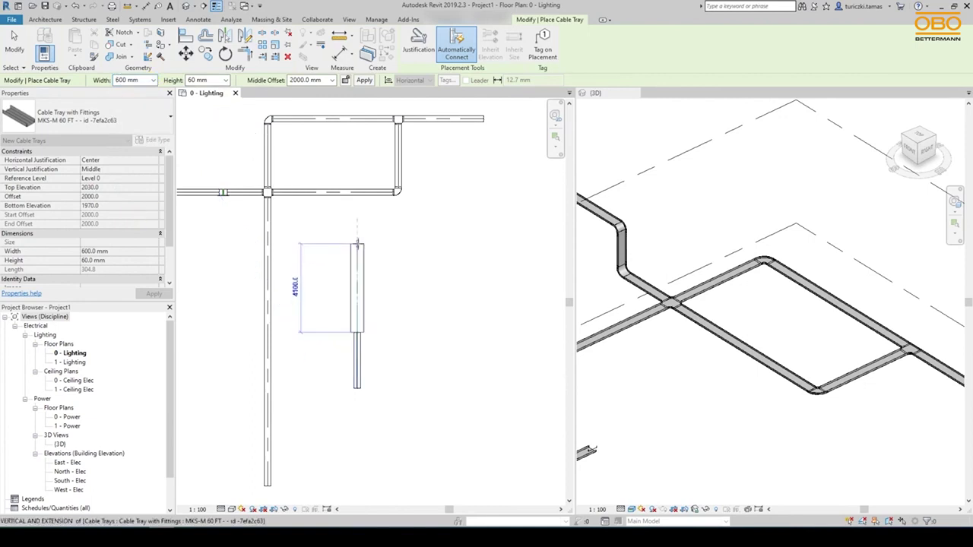
left_click(358, 243)
key("Escape")
key("Escape")
scroll(627, 418, "up", 5)
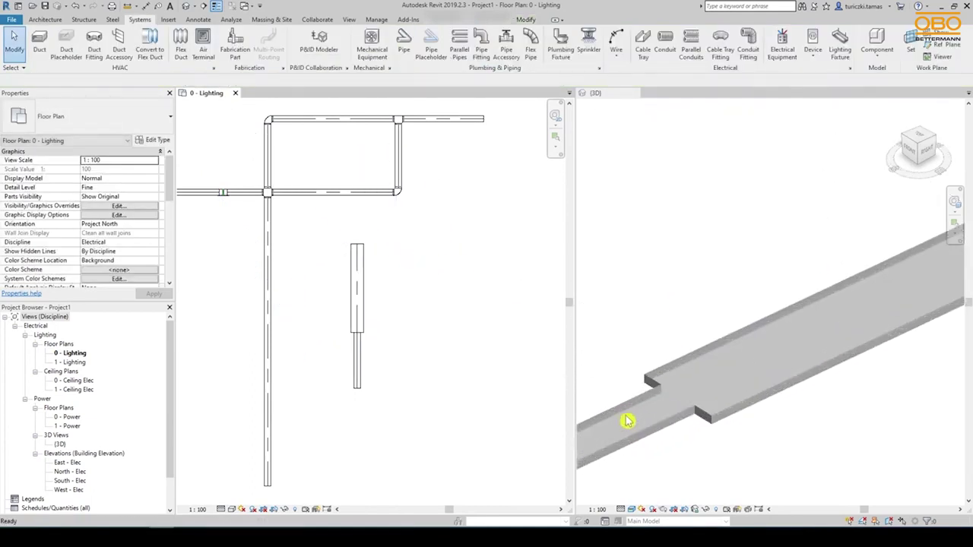
- Turn off the Symmetrical option of the reducer fitting between the 300 mm and 600 mm wide trays
scroll(365, 346, "up", 8)
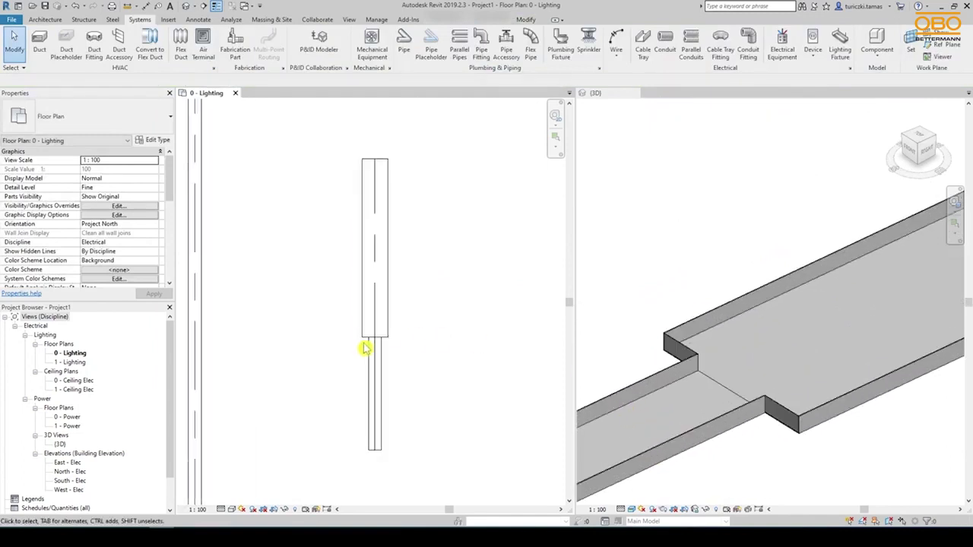
left_click(373, 317)
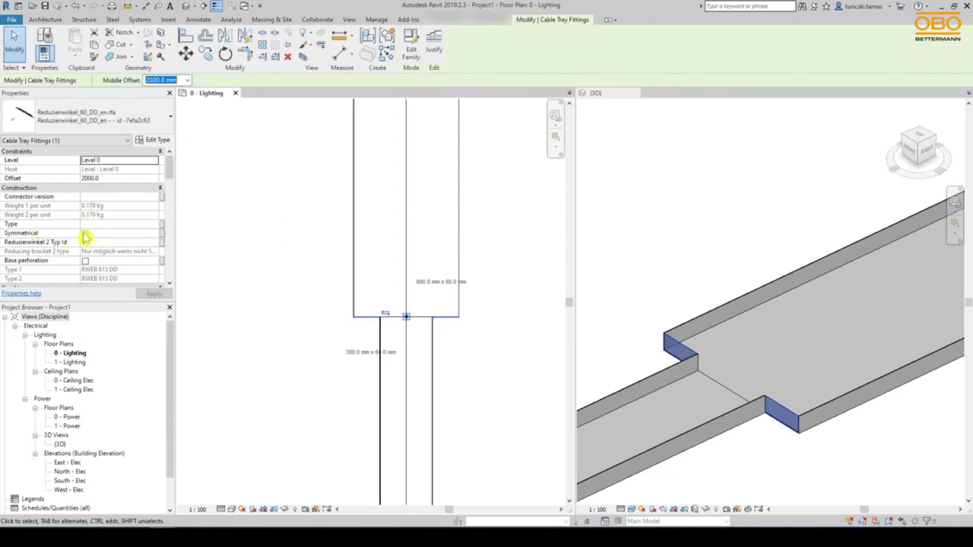
left_click(85, 234)
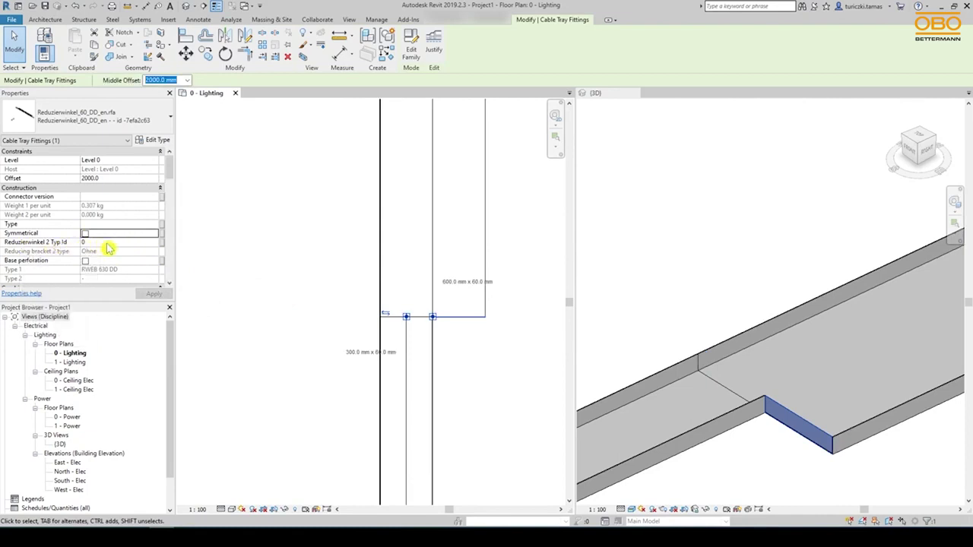
- Try the values 1, 2 and 3 for the reducer fitting's Reduzierwinkel 2 Typ Id
mouse_move(53, 244)
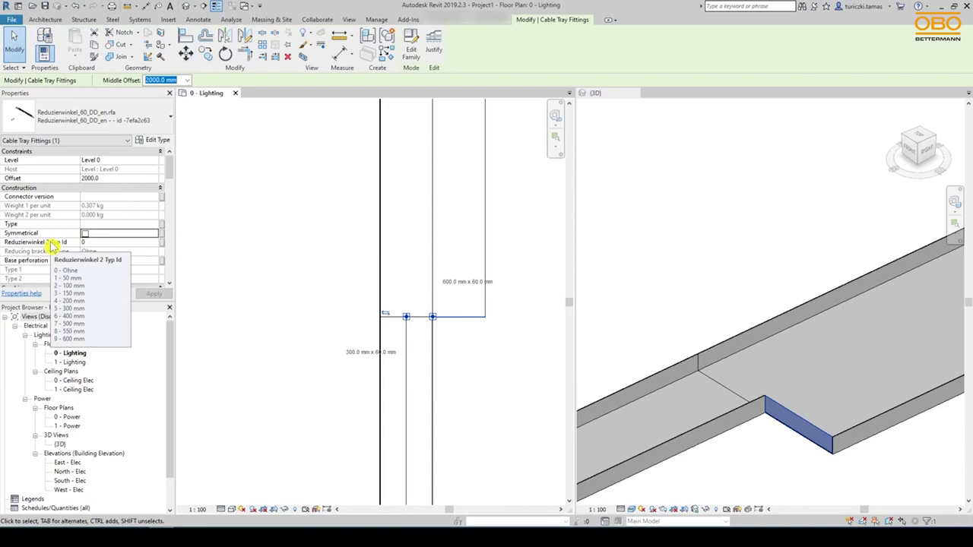
left_click(68, 278)
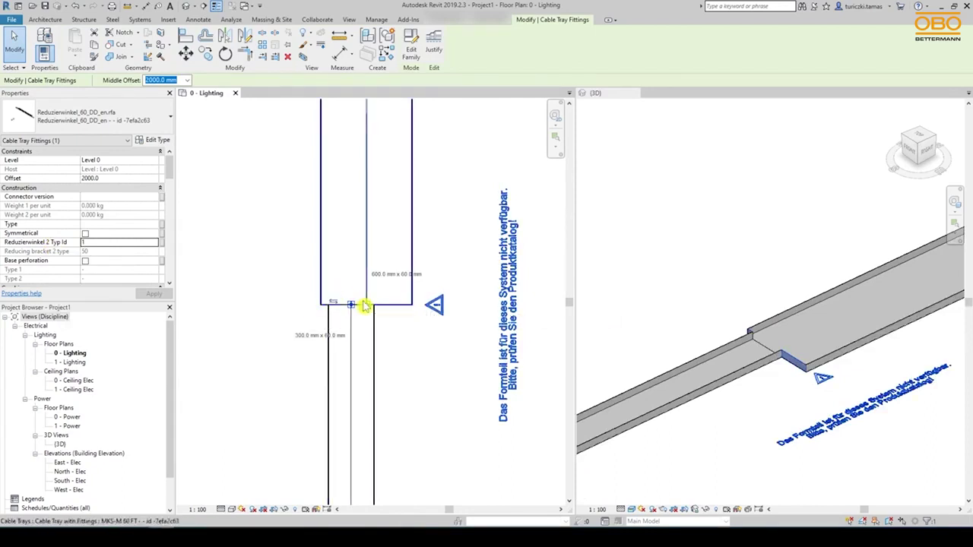
left_click(147, 242)
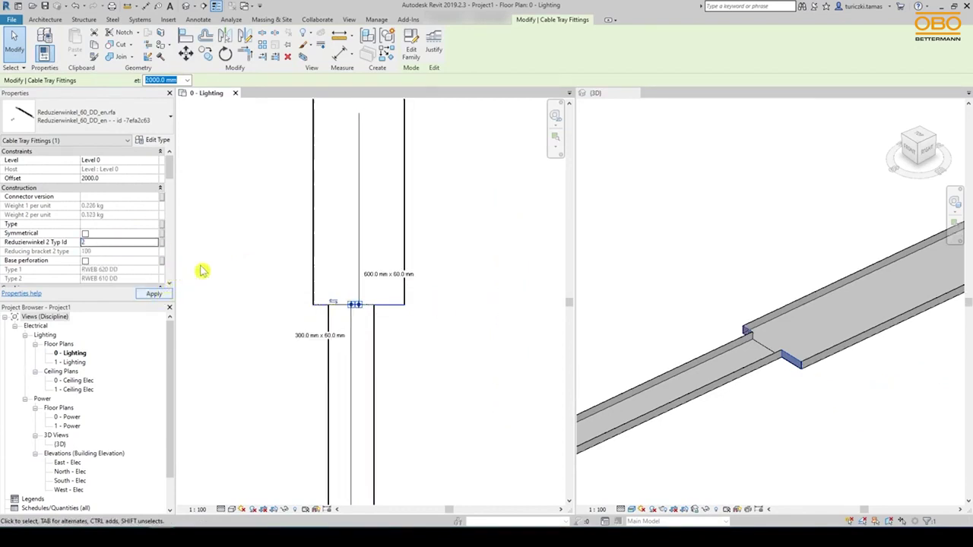
left_click(131, 242)
type("3")
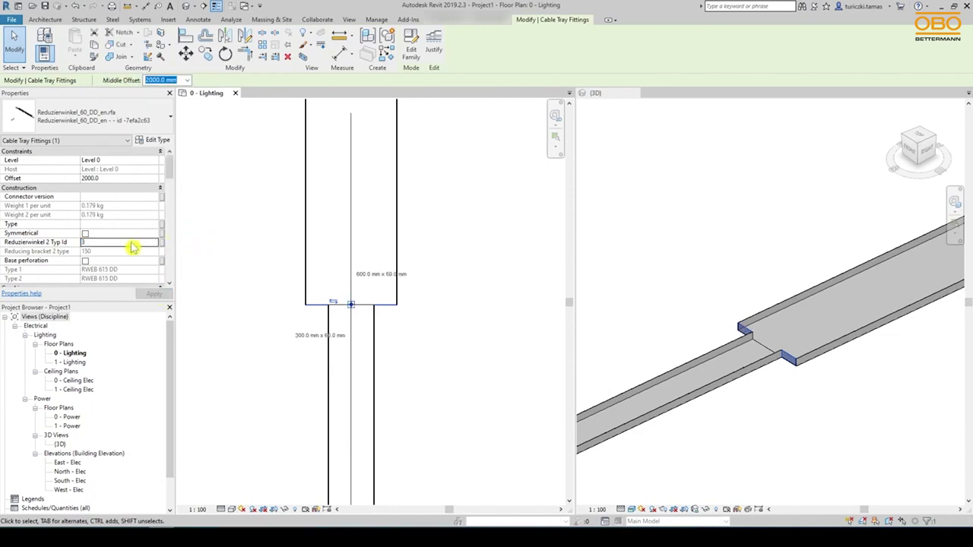
- Set the reducer fitting's Reduzierwinkel 2 Typ Id to 4, apply it and deselect the fitting
left_click(131, 246)
type("4")
left_click(149, 294)
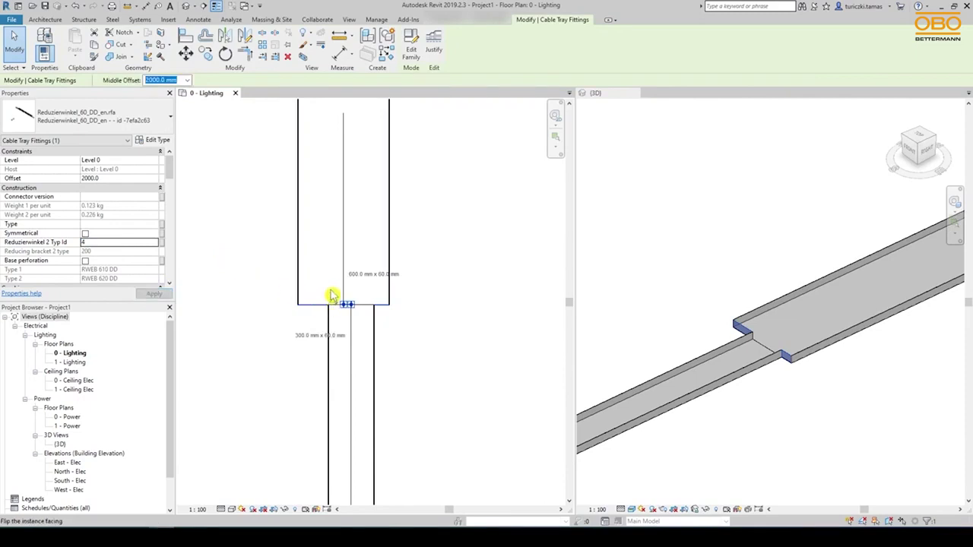
key("Escape")
- Set the detail level of the floor plan and the 3D view to Coarse and inspect the separate tray's width transition
scroll(374, 304, "down", 3)
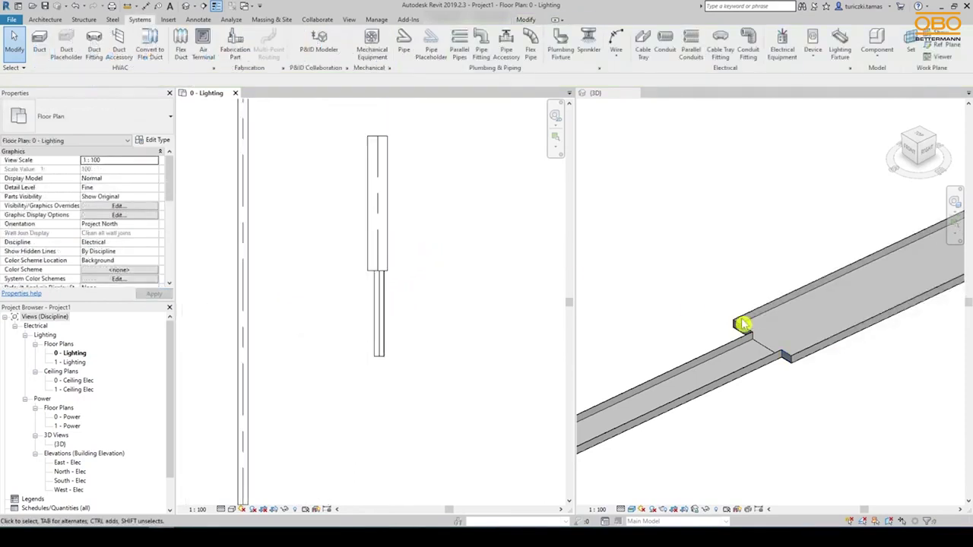
scroll(741, 323, "down", 6)
scroll(742, 305, "down", 3)
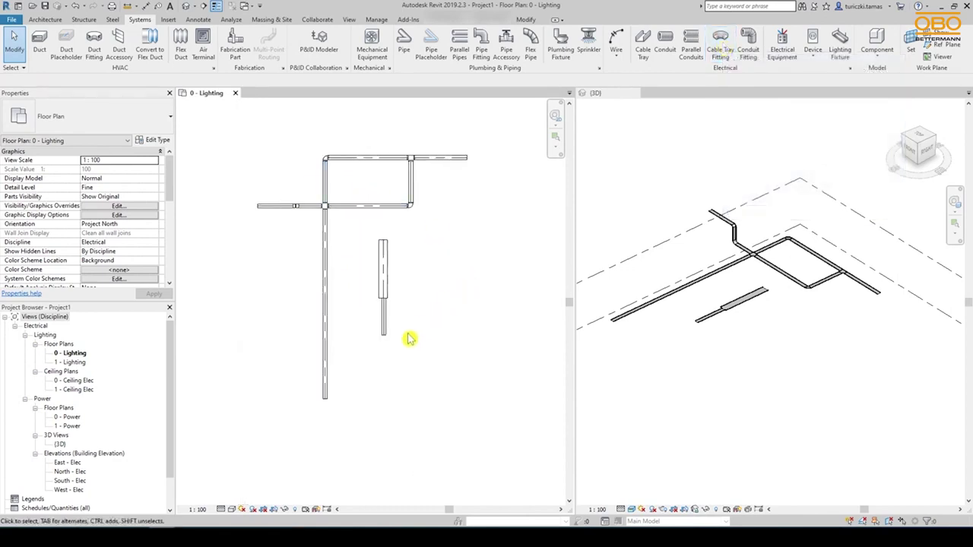
left_click(221, 510)
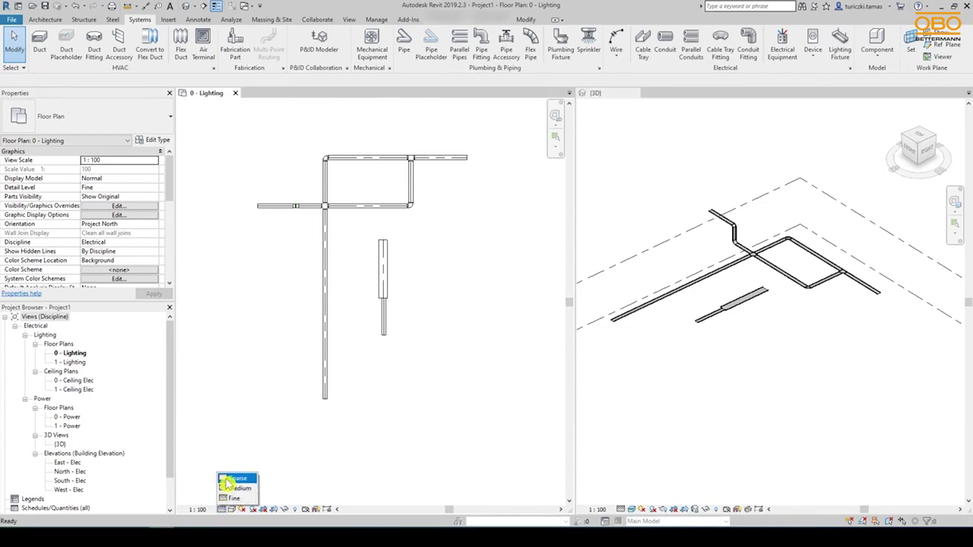
left_click(232, 479)
left_click(623, 510)
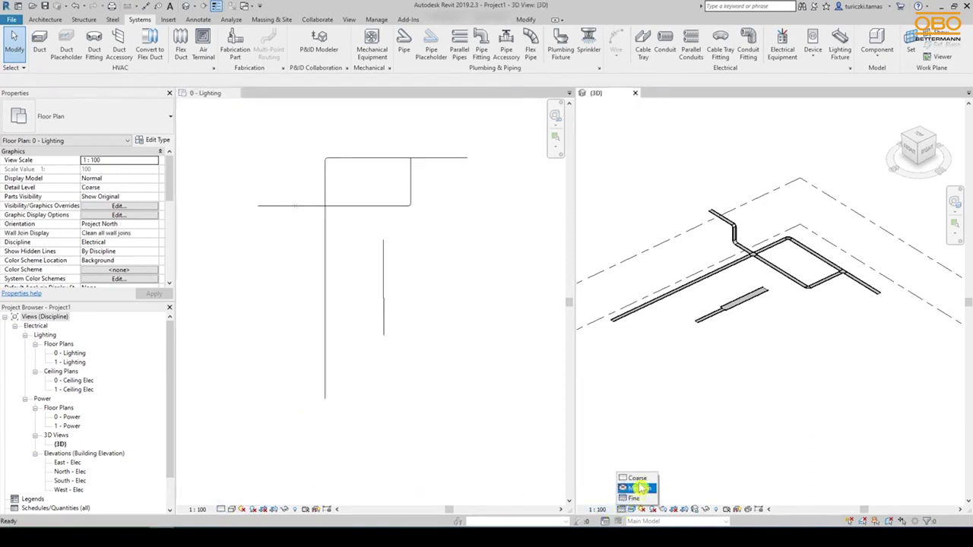
left_click(637, 479)
scroll(695, 258, "up", 1)
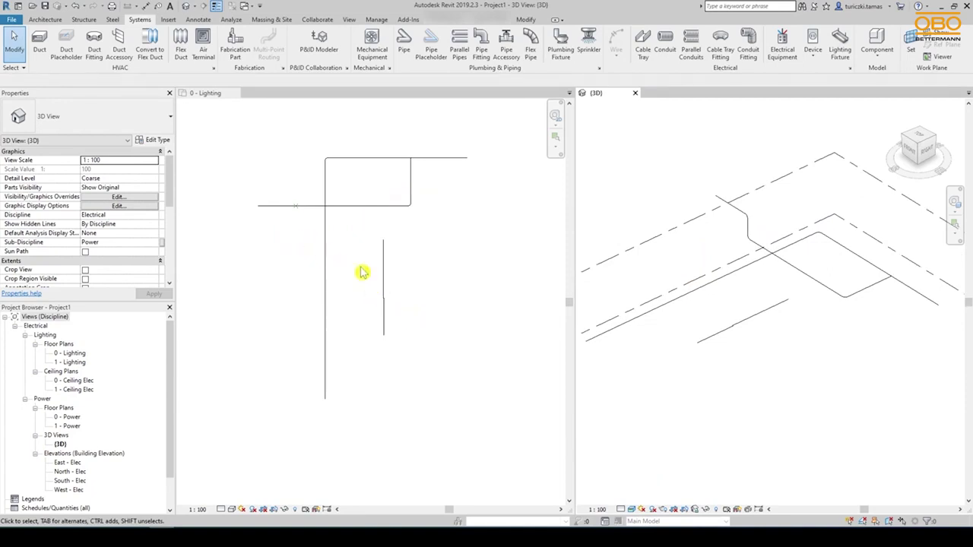
scroll(402, 189, "up", 1)
scroll(383, 329, "up", 4)
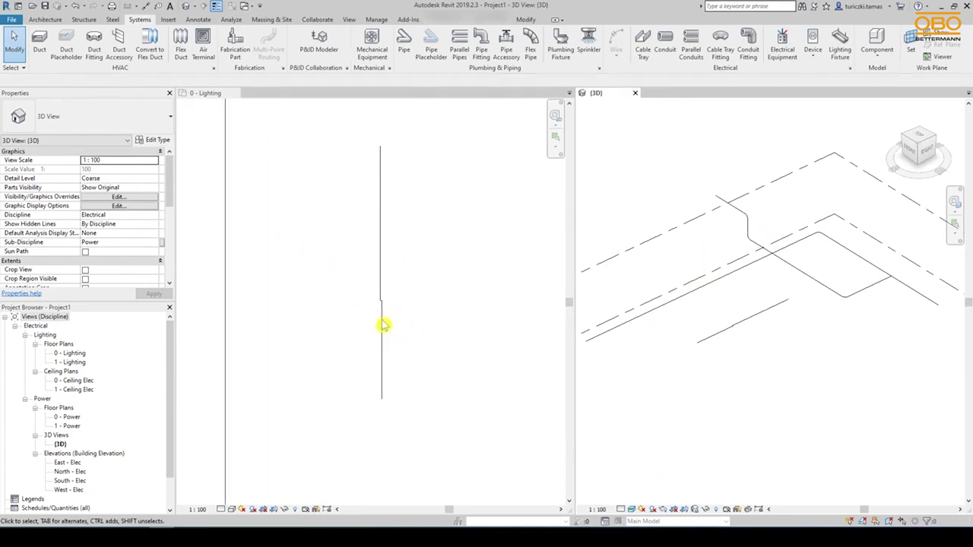
scroll(382, 327, "down", 3)
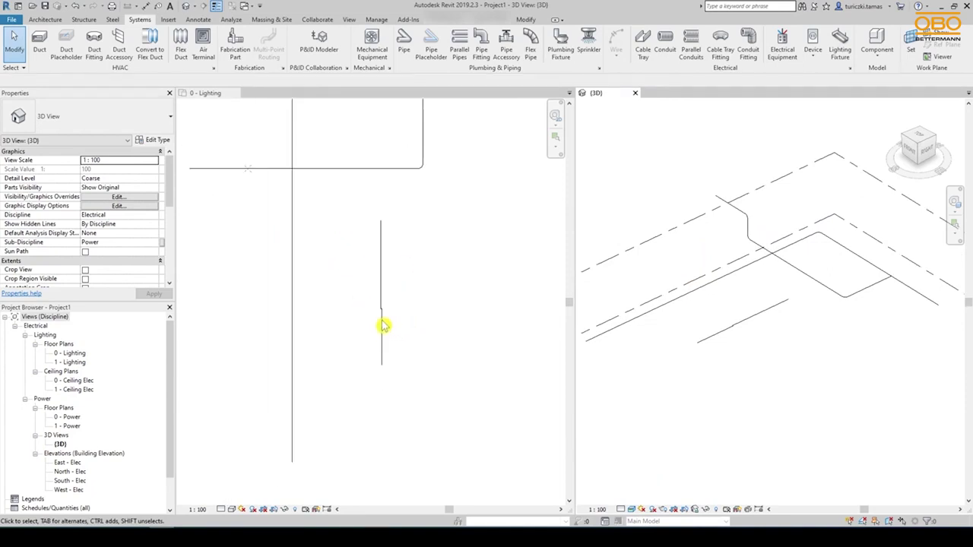
- Set the detail level of both the floor plan and the 3D view to Medium
left_click(220, 509)
left_click(238, 491)
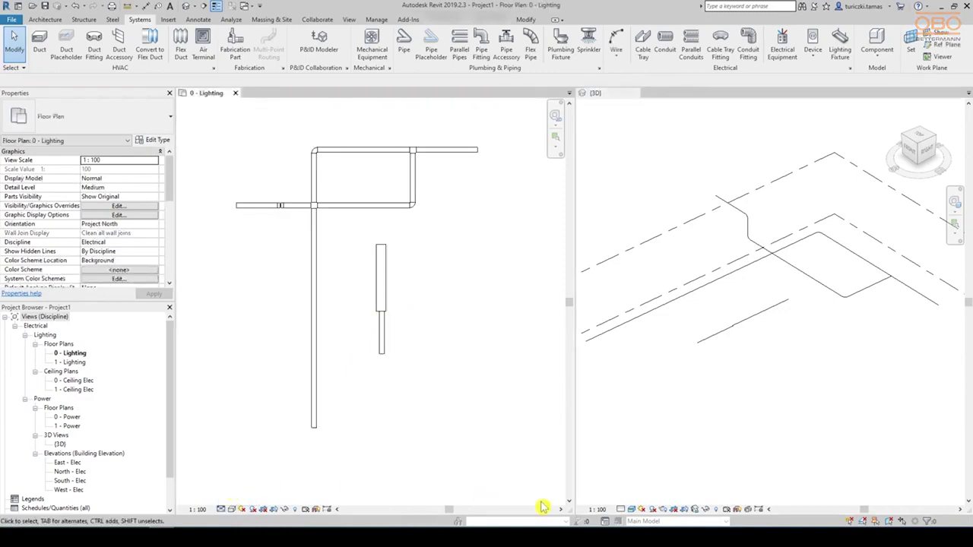
left_click(621, 509)
left_click(630, 488)
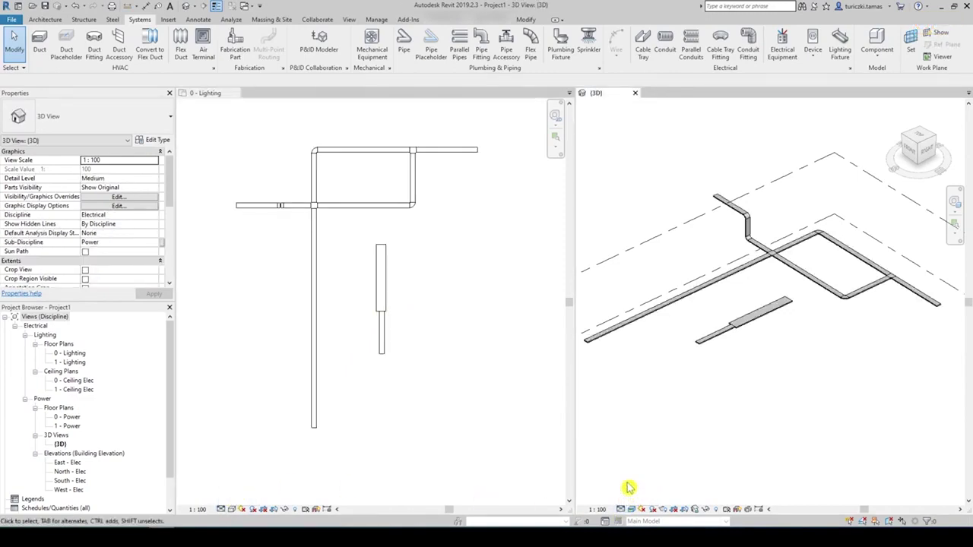